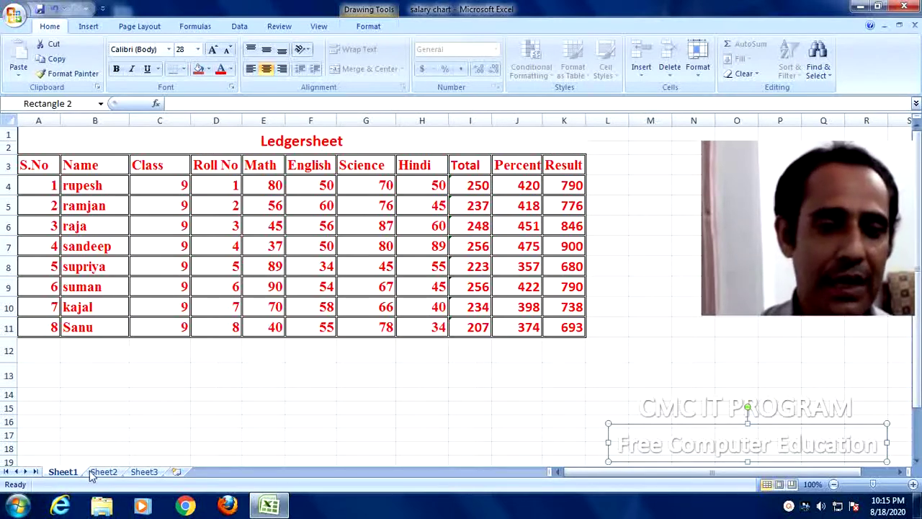
Step: Open and dismiss the Sheet1 tab menu, then select cell G12 below the ledger table
right_click(62, 473)
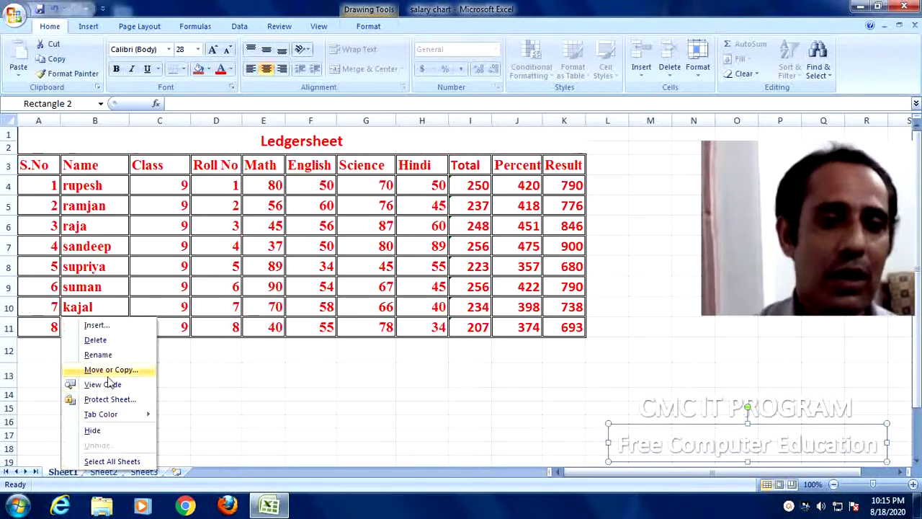
left_click(273, 388)
left_click(274, 360)
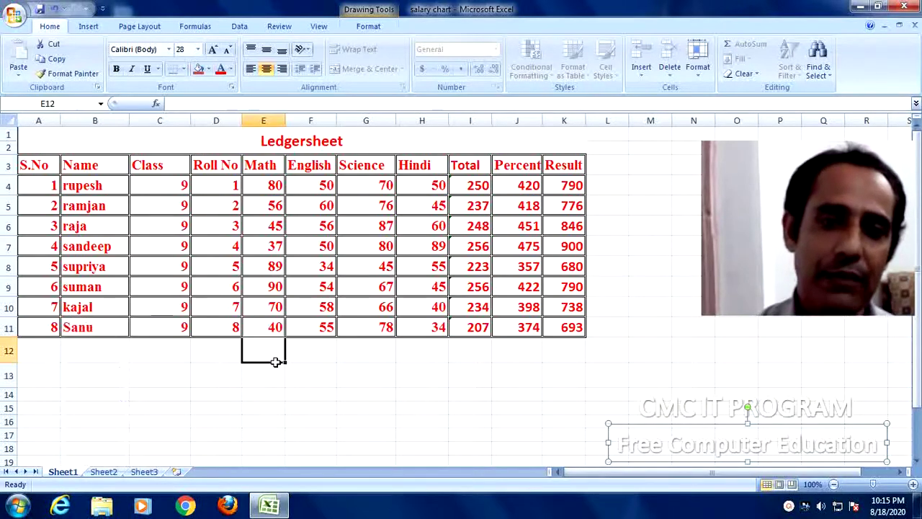
left_click(321, 357)
left_click(361, 352)
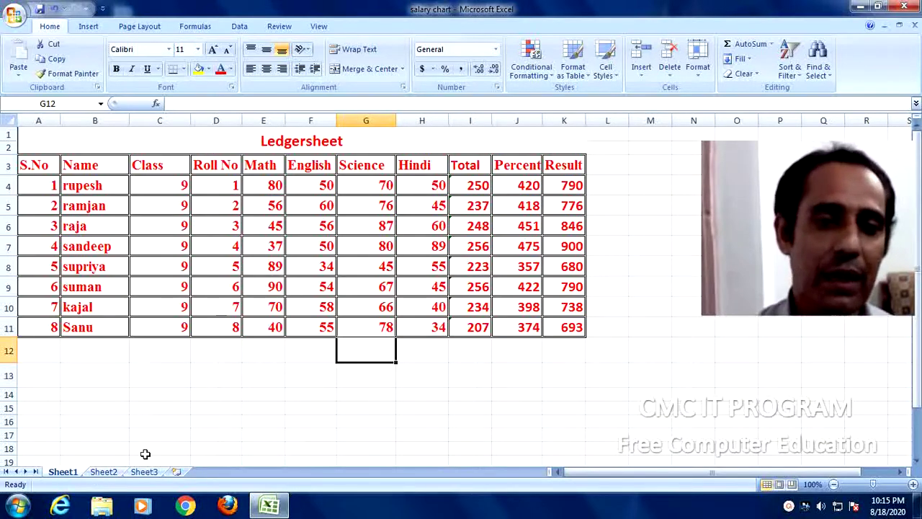
Step: Open the Insert dialog from the Sheet1 tab menu, then cancel without inserting anything
right_click(68, 478)
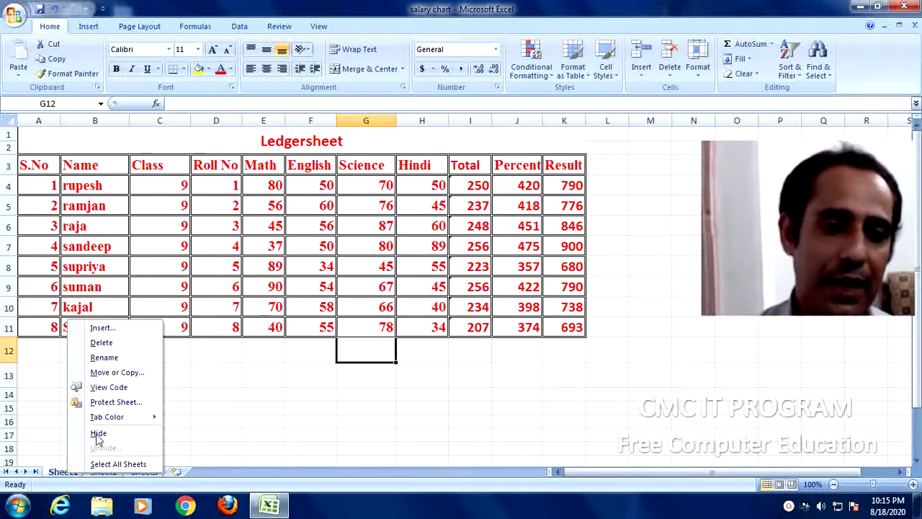
left_click(323, 432)
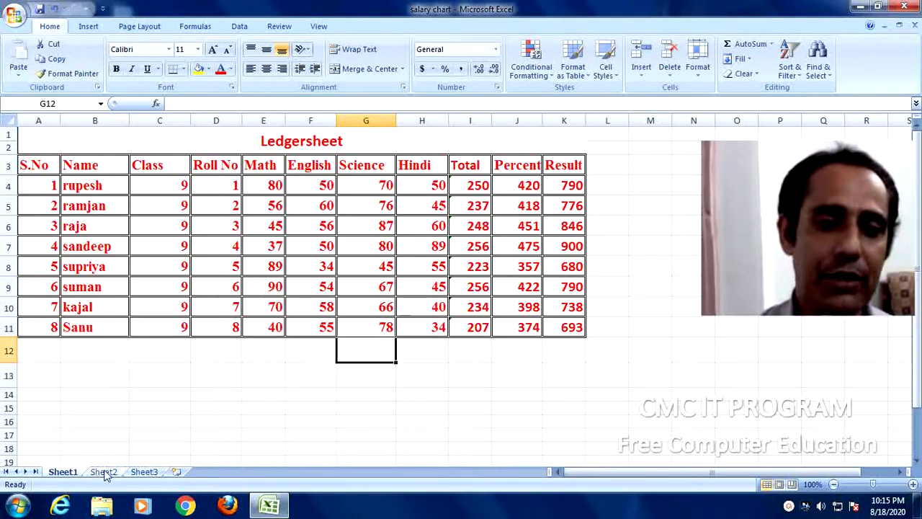
right_click(64, 473)
left_click(108, 332)
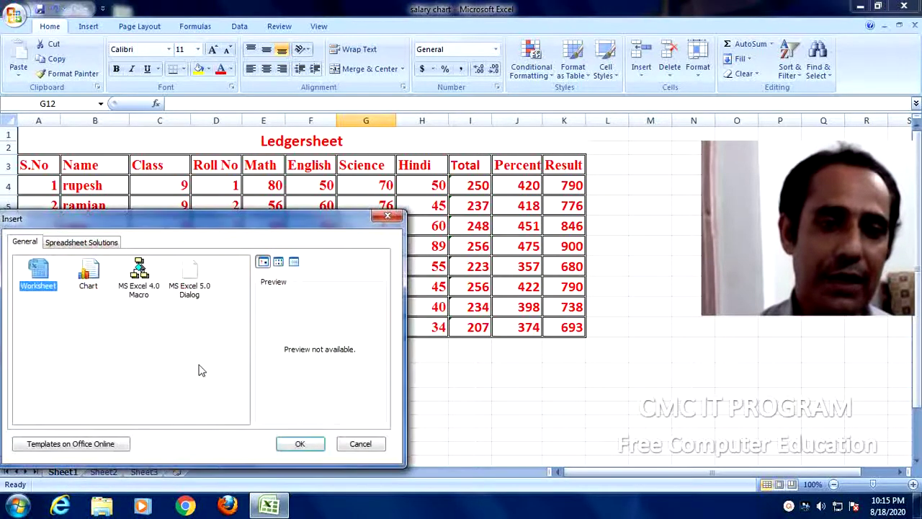
left_click_drag(229, 226, 464, 177)
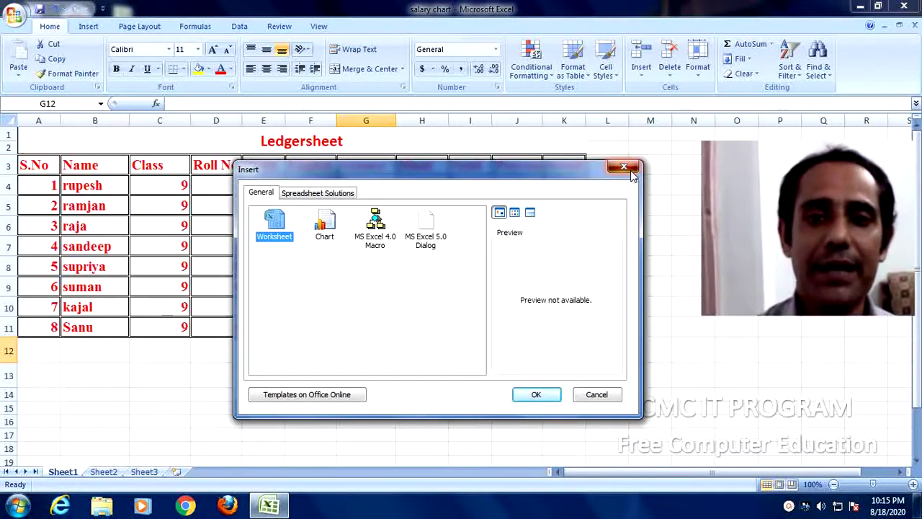
left_click(624, 170)
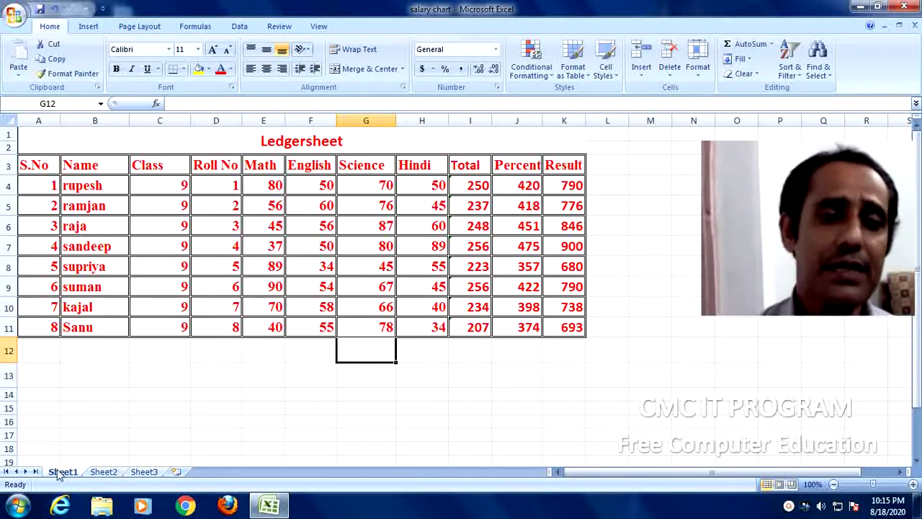
Step: Look through the empty Sheet2 and Sheet3, then return to Sheet1 with the ledger table
left_click(103, 472)
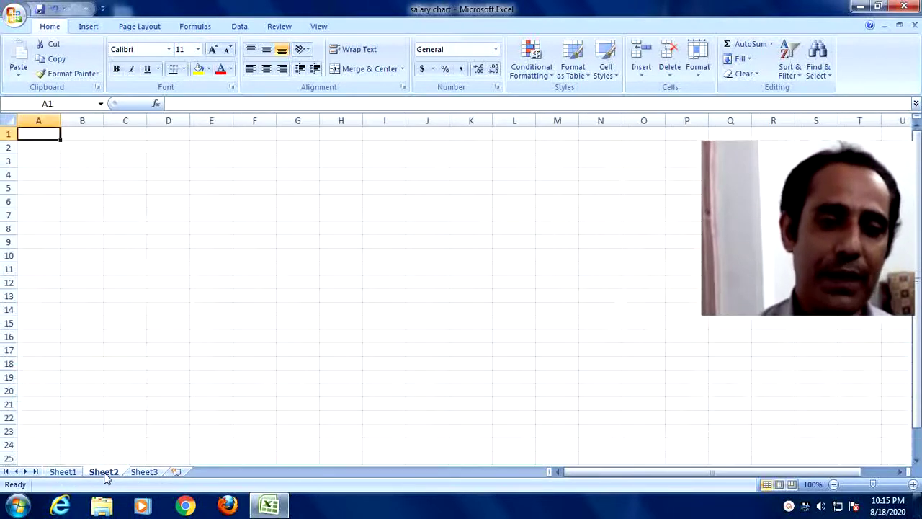
left_click(143, 471)
left_click(103, 472)
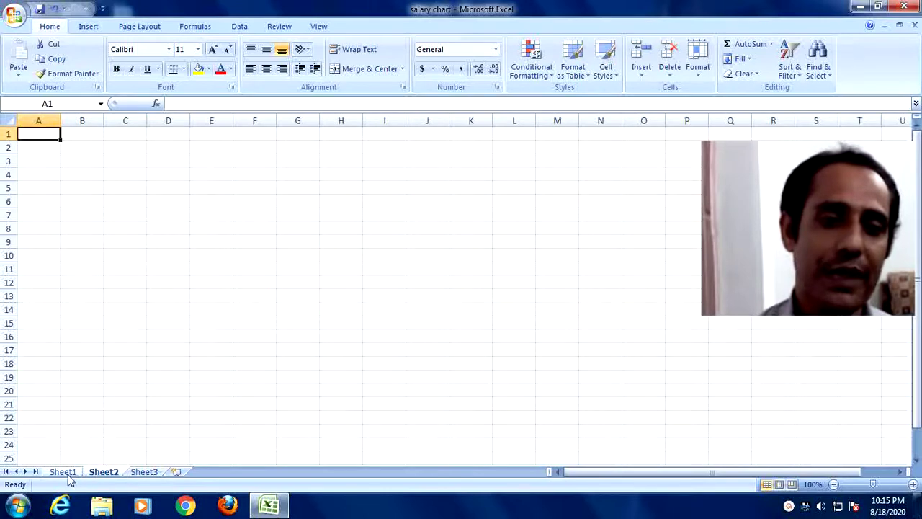
left_click(64, 473)
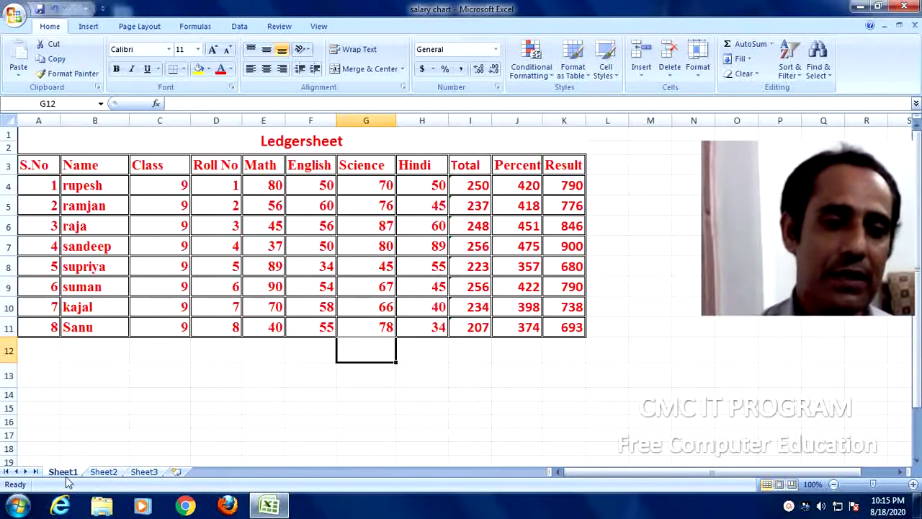
Step: Insert a blank worksheet, Sheet4, before Sheet1 and go back to Sheet1
right_click(65, 481)
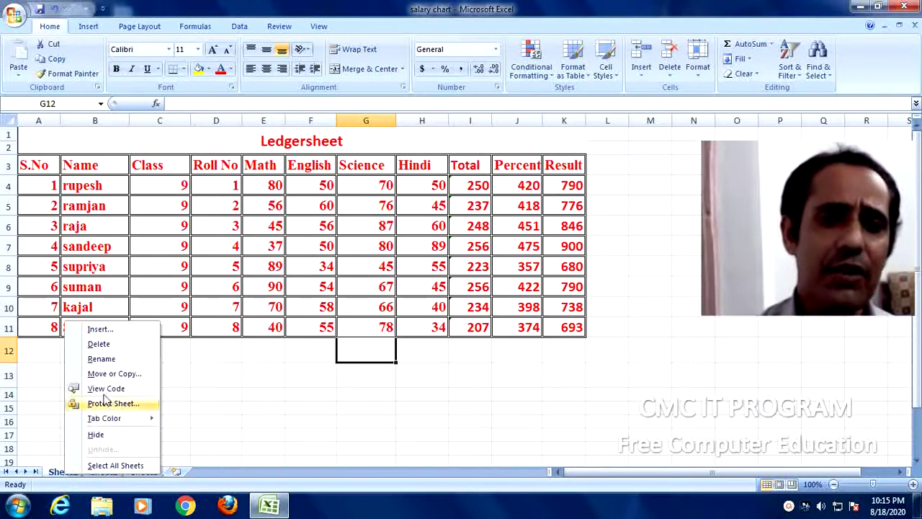
left_click(115, 329)
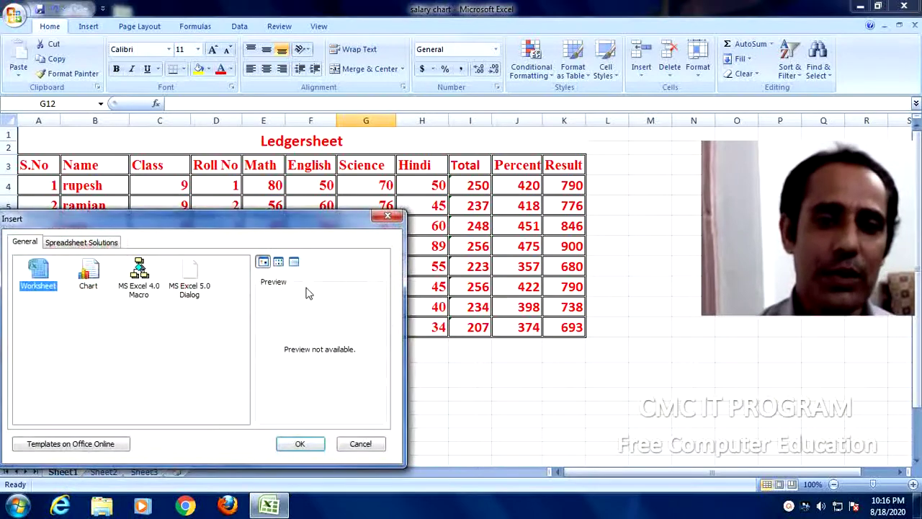
left_click_drag(264, 216, 504, 169)
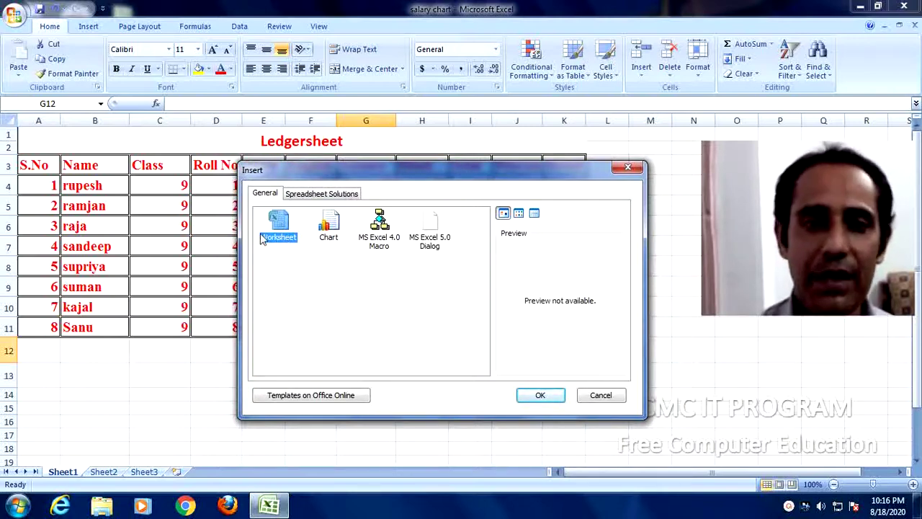
left_click(553, 396)
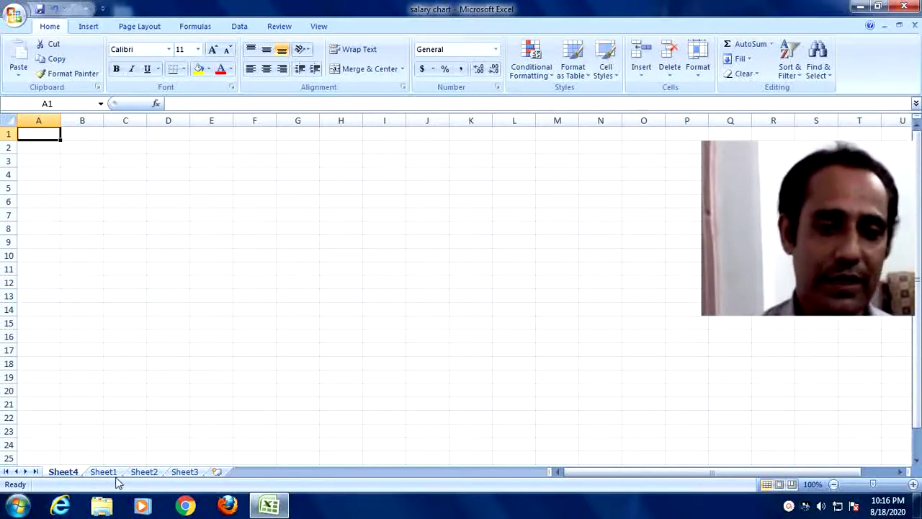
left_click(108, 472)
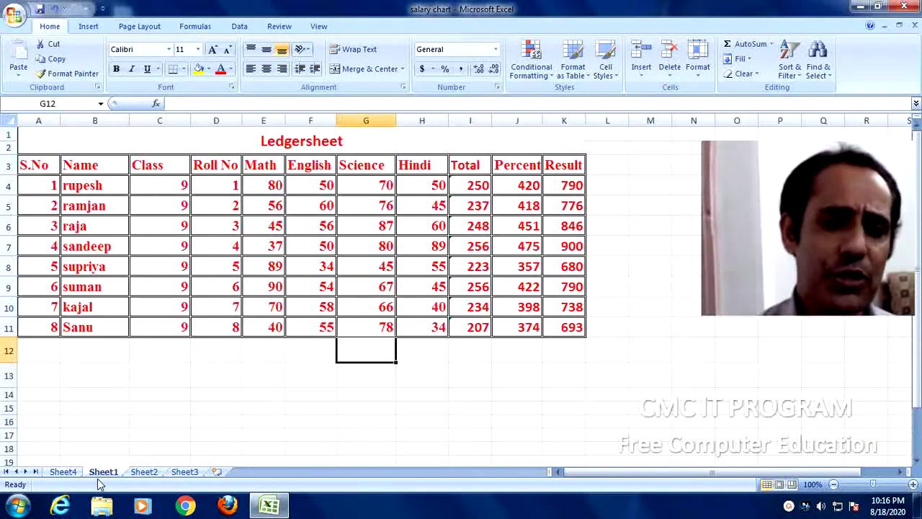
Step: Rename the Sheet1 tab to 'cmc computer', then check Sheet2 and Sheet3 and return
right_click(101, 469)
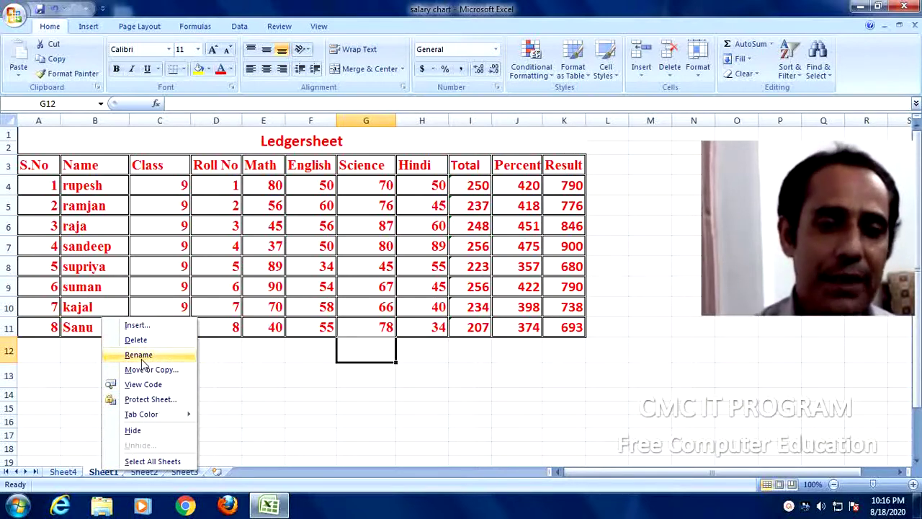
left_click(139, 356)
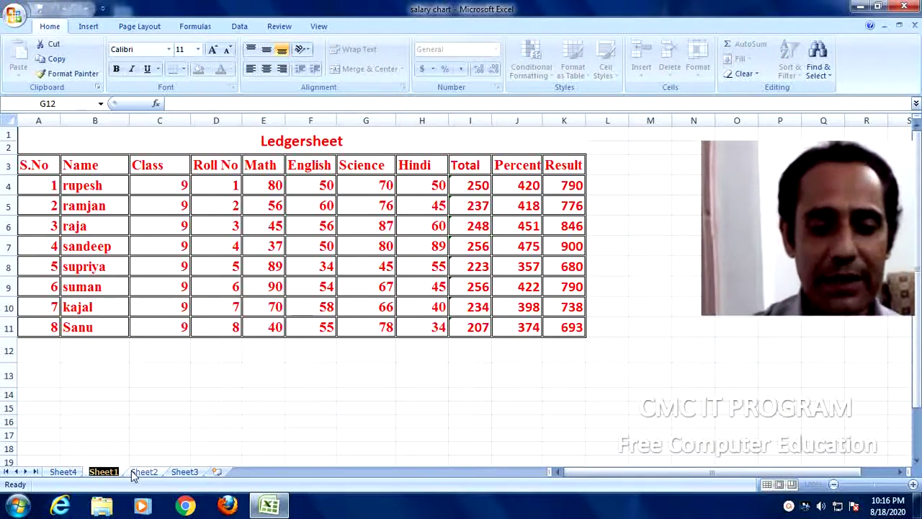
type("cmc")
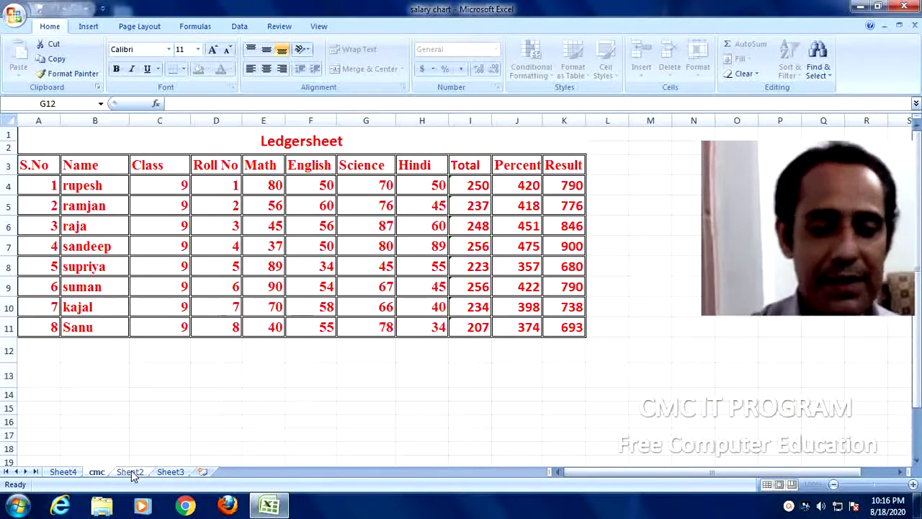
type(" comp")
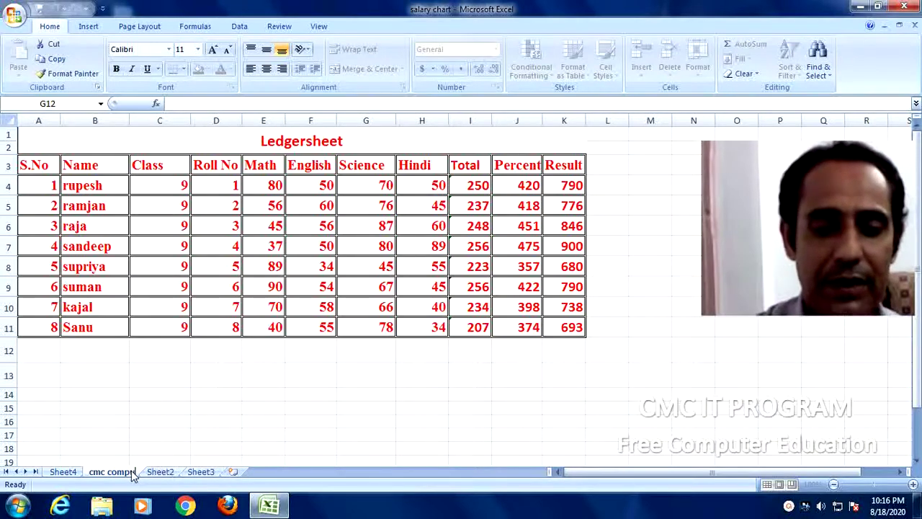
type("uter")
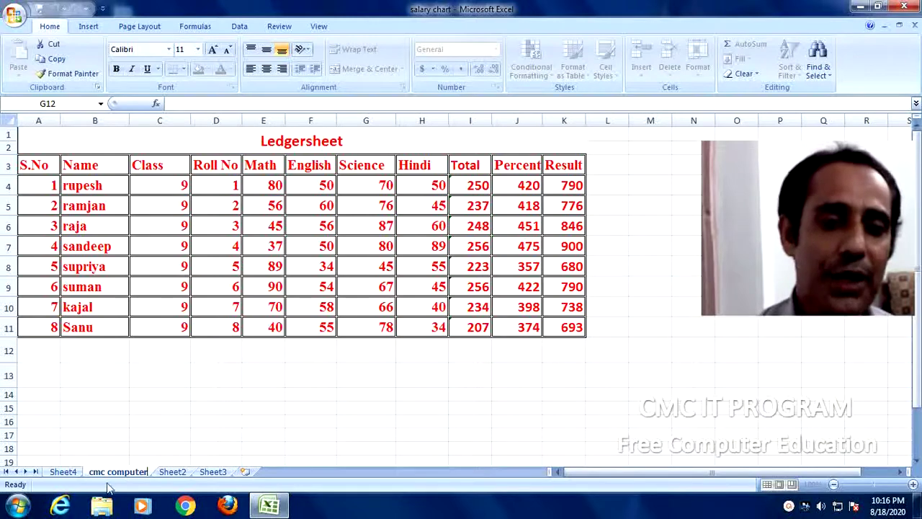
left_click(172, 472)
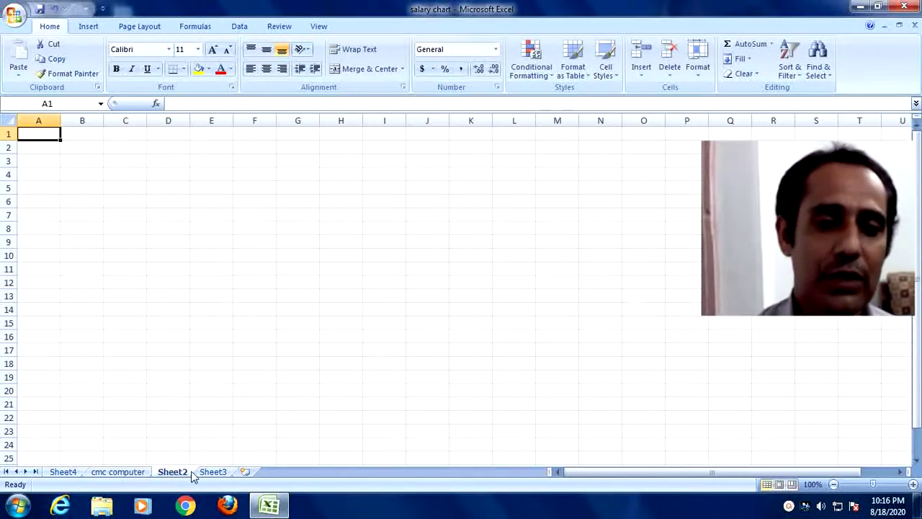
left_click(214, 472)
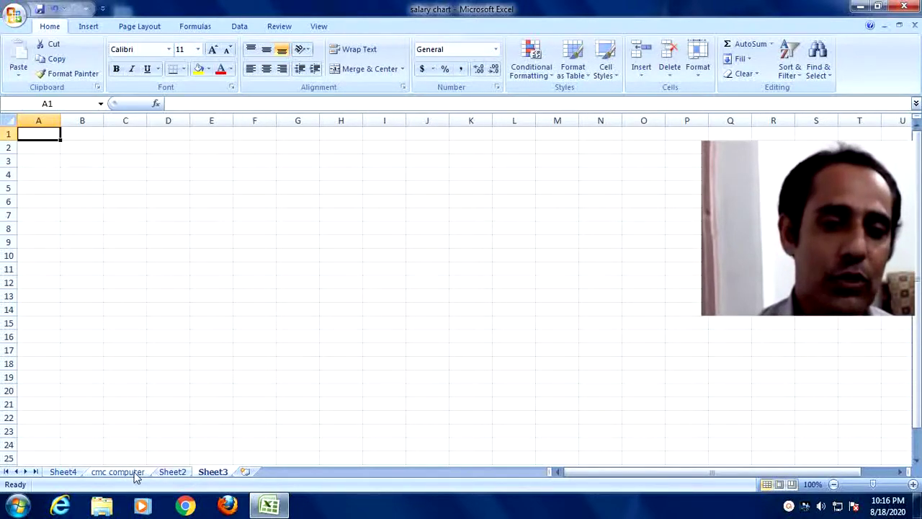
left_click(117, 471)
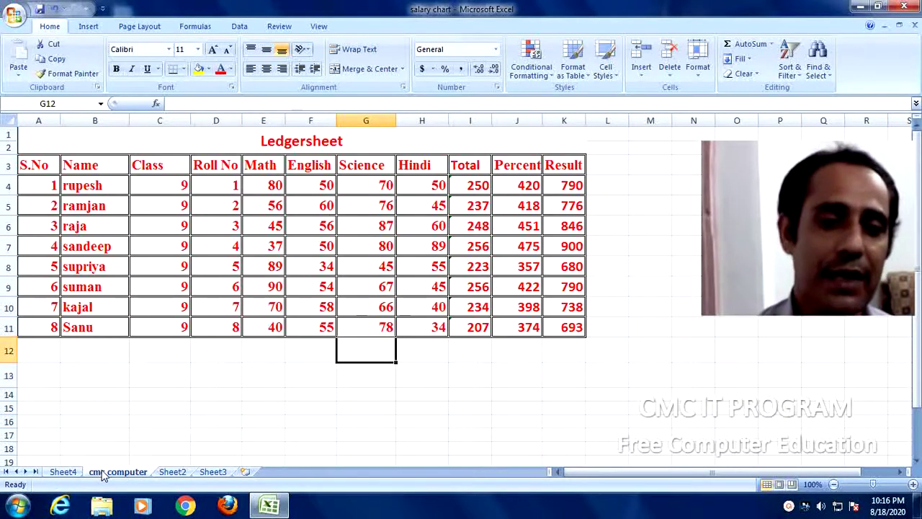
Step: Change the 'cmc computer' tab name to 'ledgersheet' and view the blank Sheet2
right_click(103, 475)
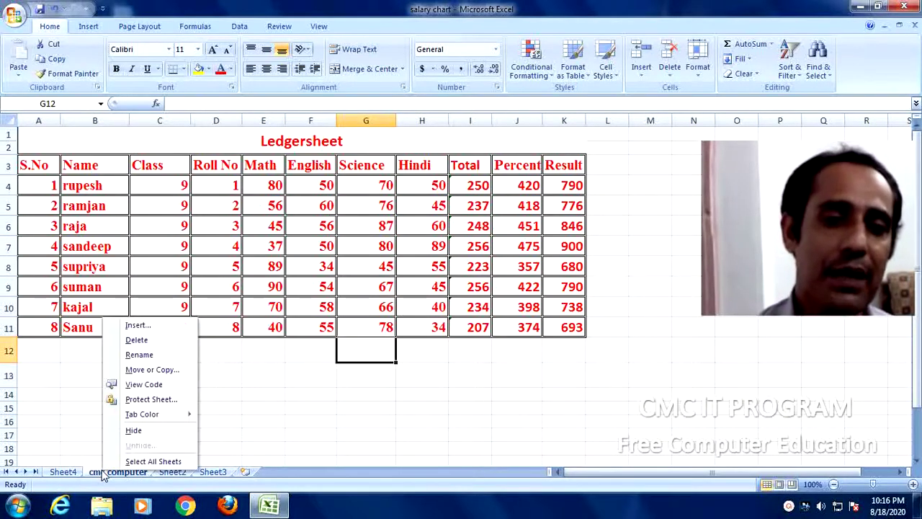
left_click(144, 355)
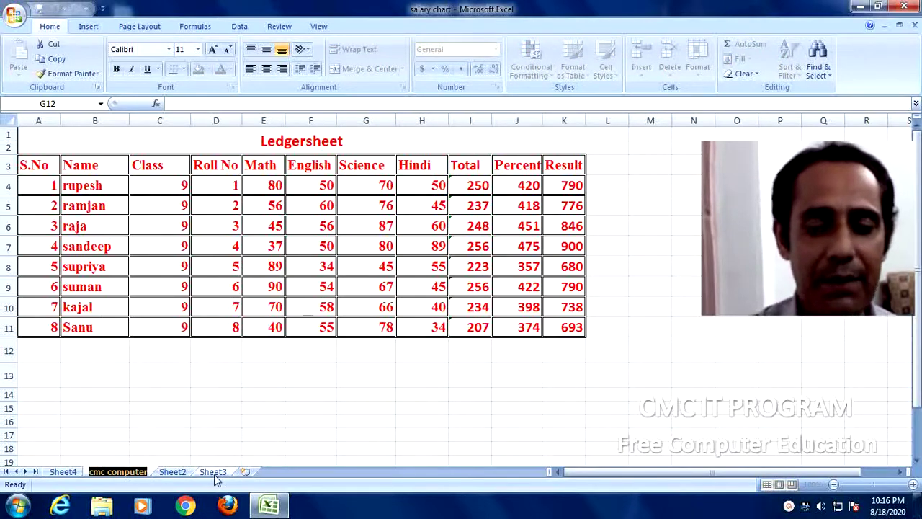
type("ledgershee")
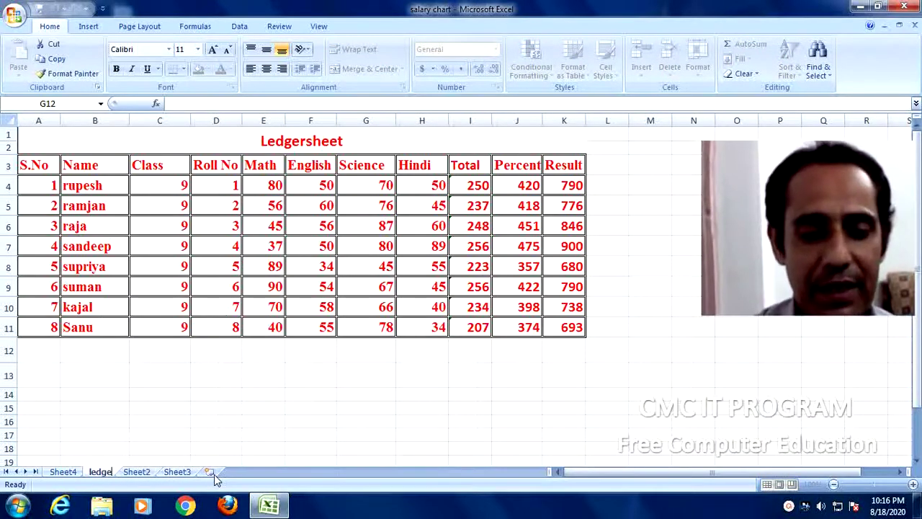
type("t")
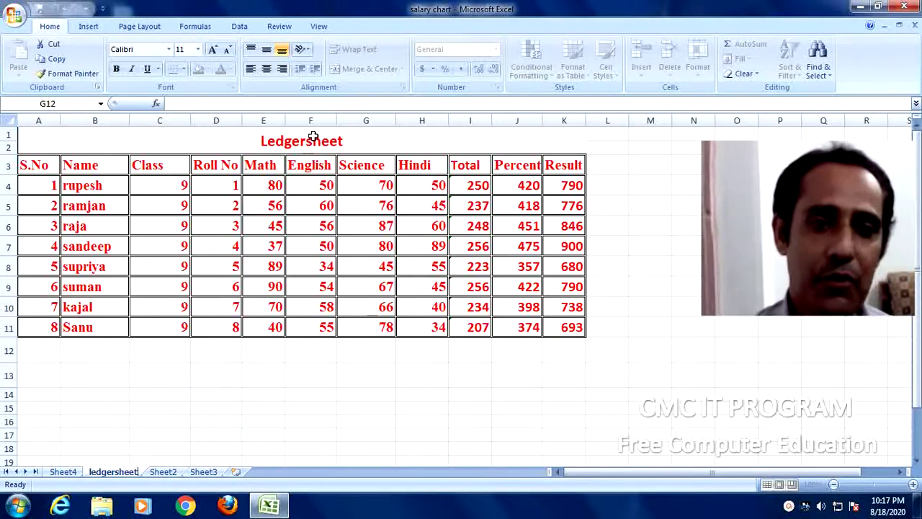
key("Return")
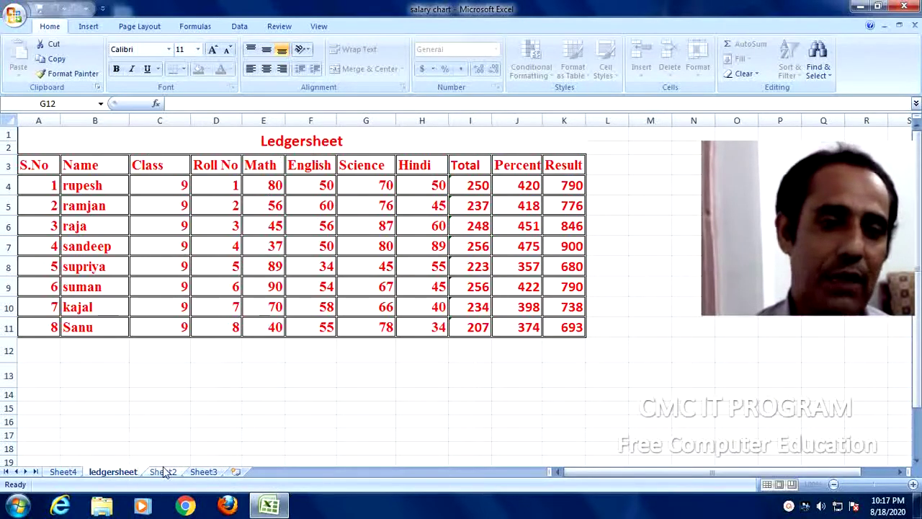
left_click(165, 469)
Step: Glance at Sheet3, then go back to ledgersheet and bring up its tab context menu
left_click(203, 472)
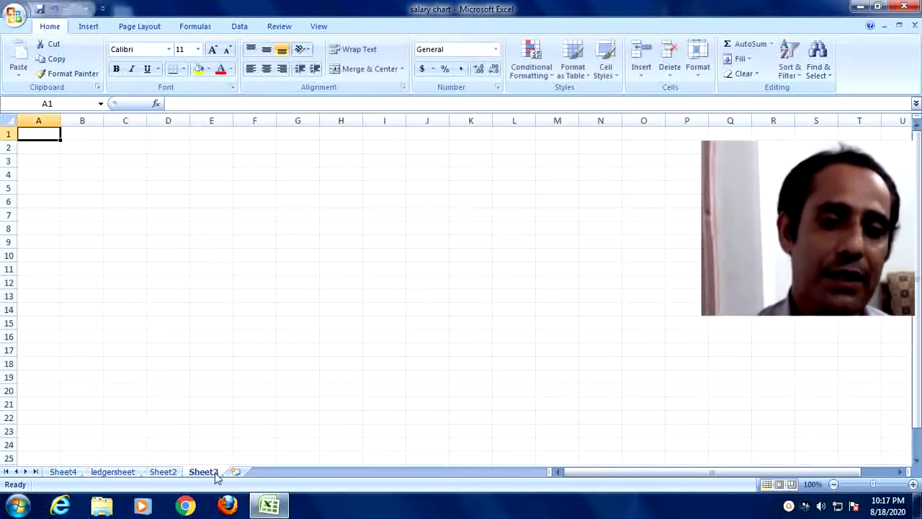
left_click(119, 475)
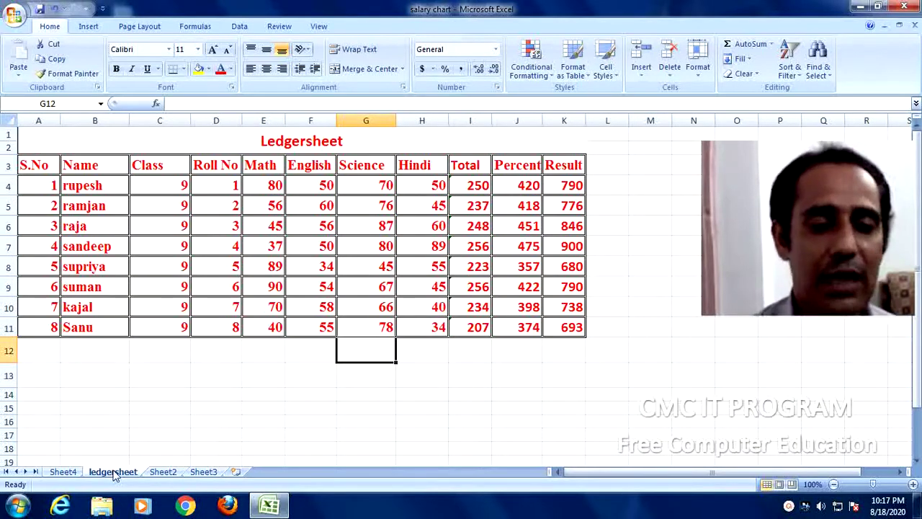
right_click(114, 474)
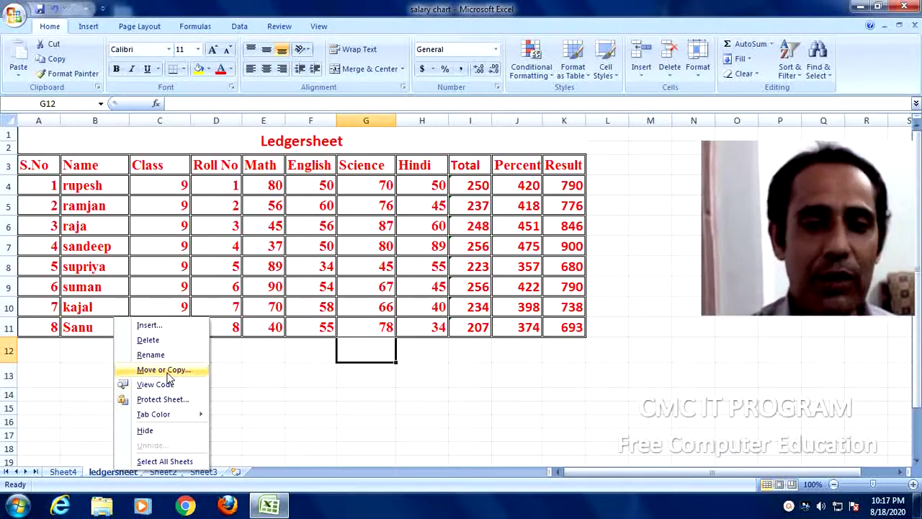
Step: Duplicate ledgersheet as 'ledgersheet (2)' placed before the original, then compare both sheets
left_click(167, 371)
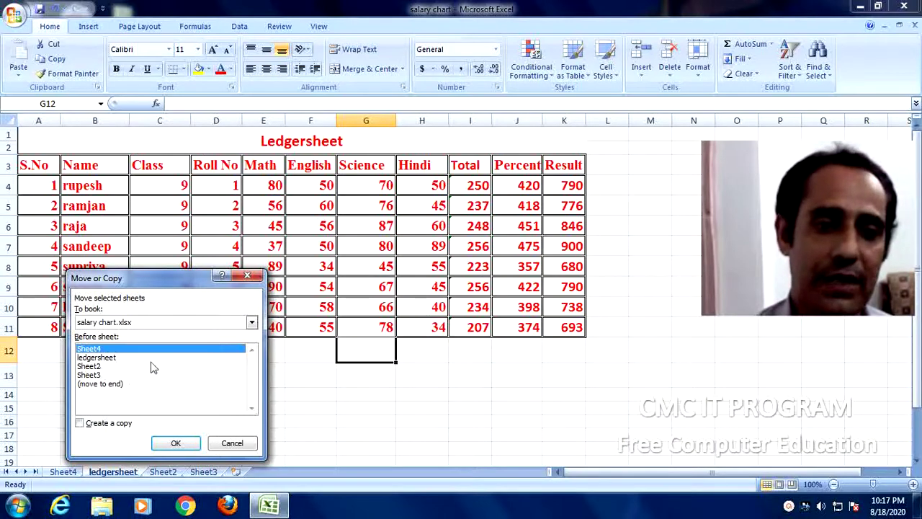
left_click(105, 366)
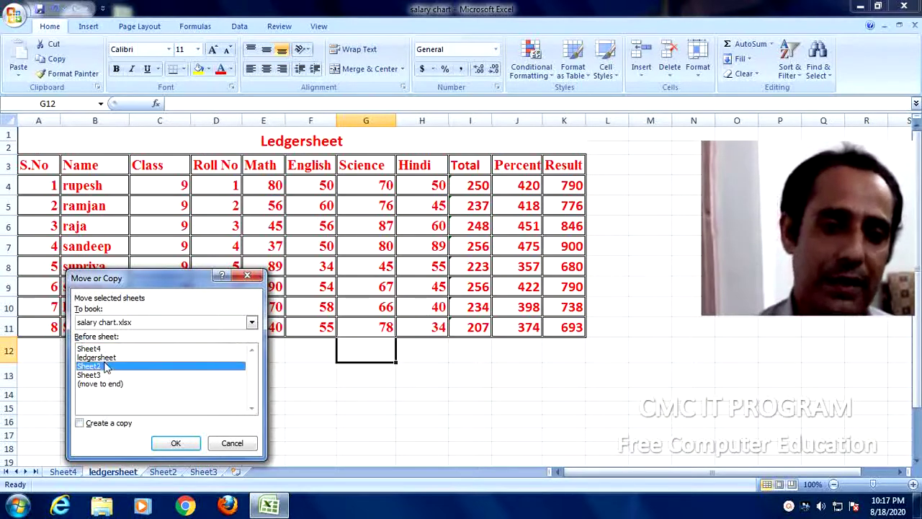
left_click(105, 358)
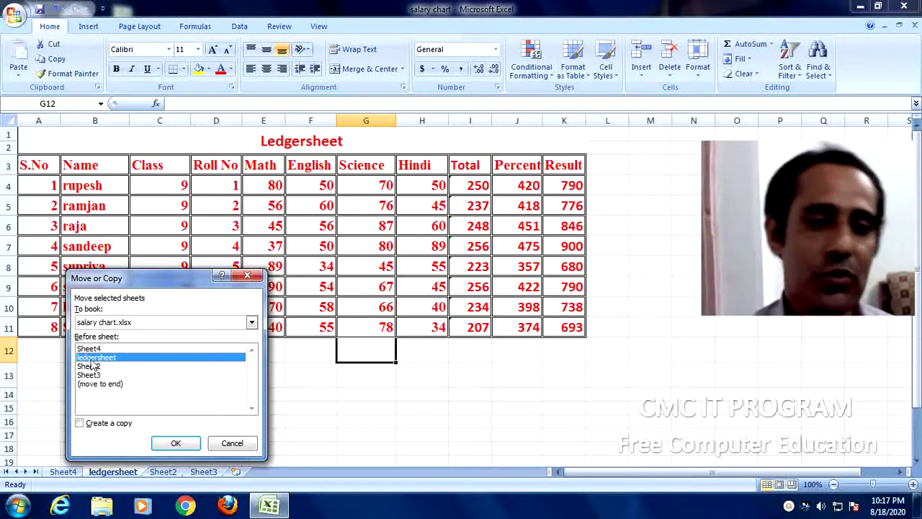
left_click(81, 423)
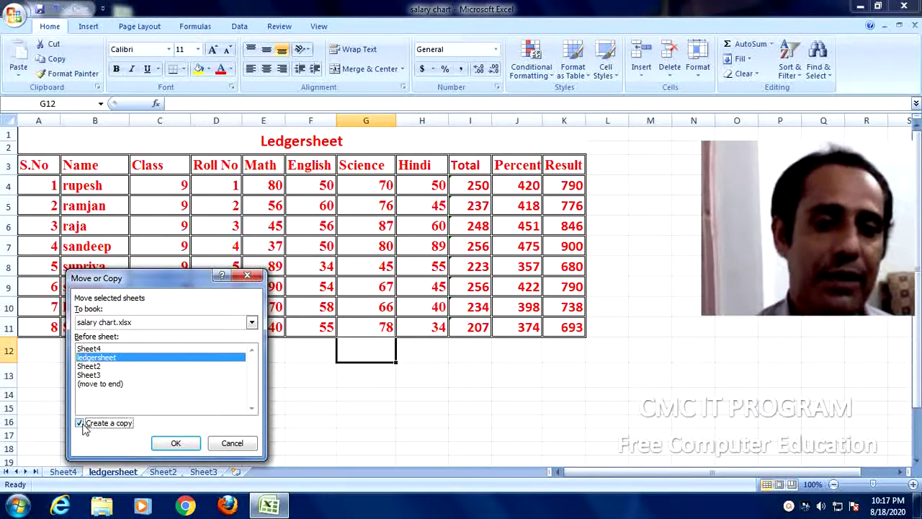
left_click(176, 443)
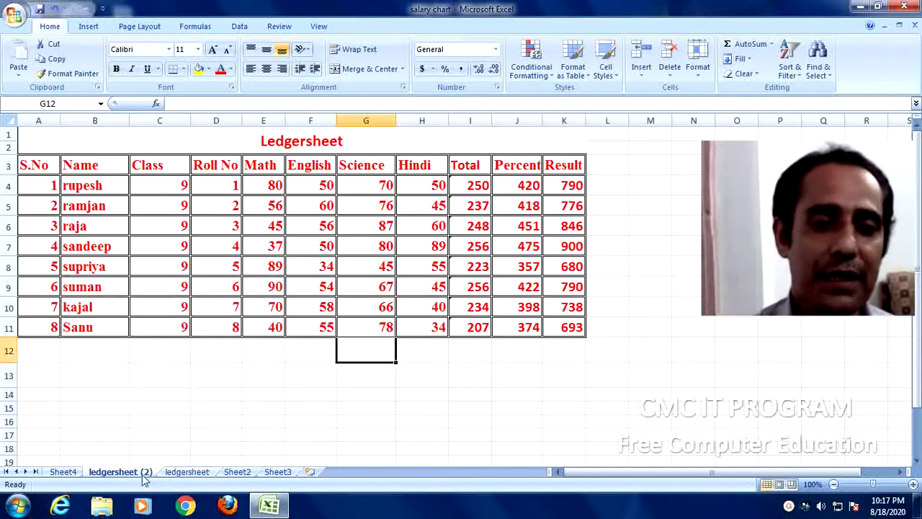
left_click(188, 473)
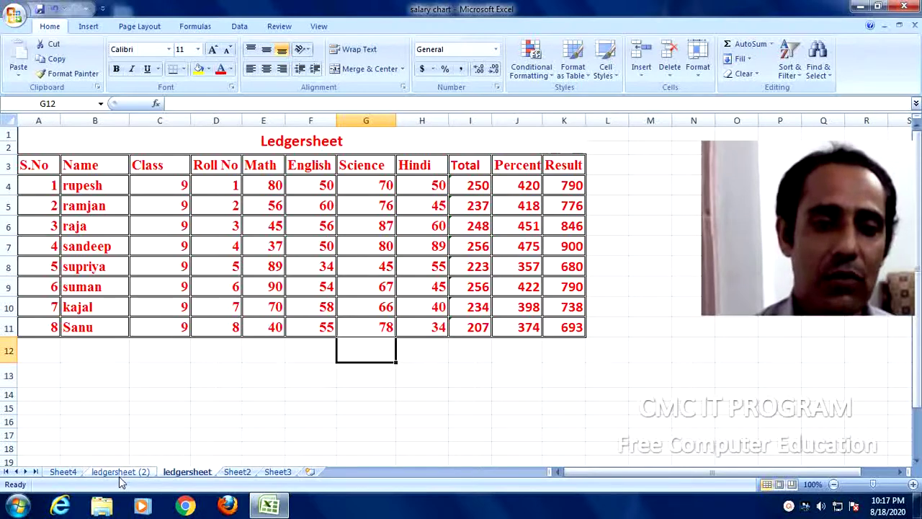
left_click(119, 472)
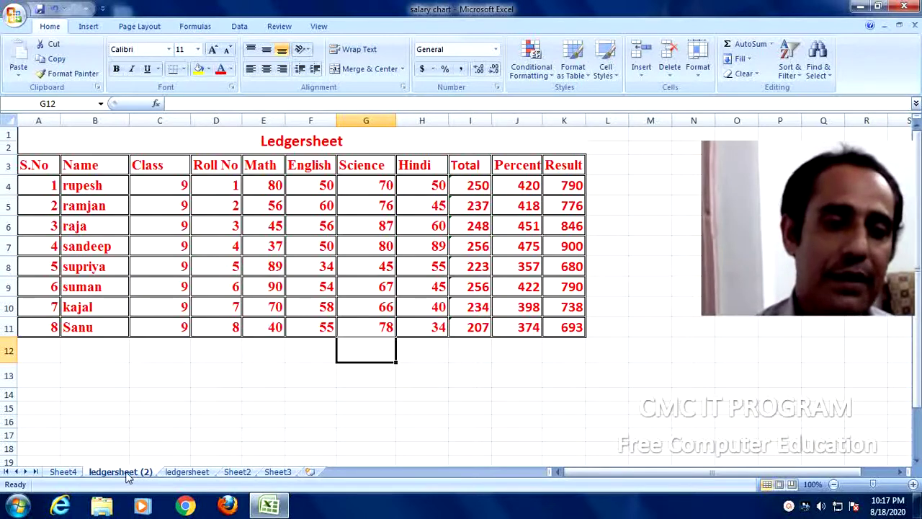
Step: Delete the 'ledgersheet (2)' tab and confirm the permanent deletion in the warning
right_click(127, 476)
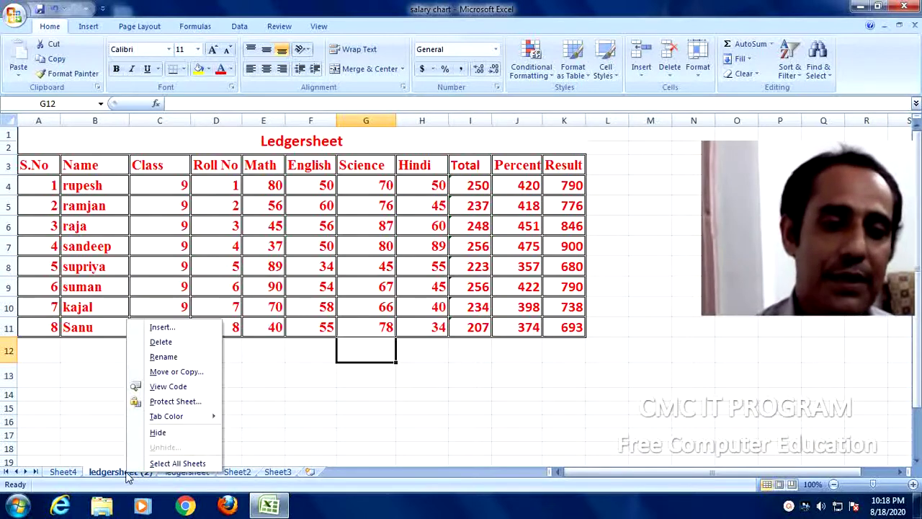
left_click(160, 342)
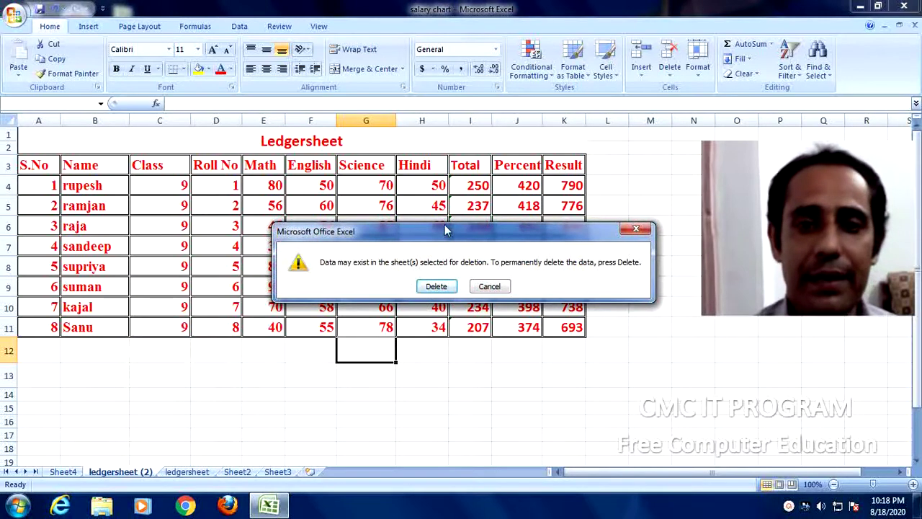
left_click_drag(444, 238, 394, 257)
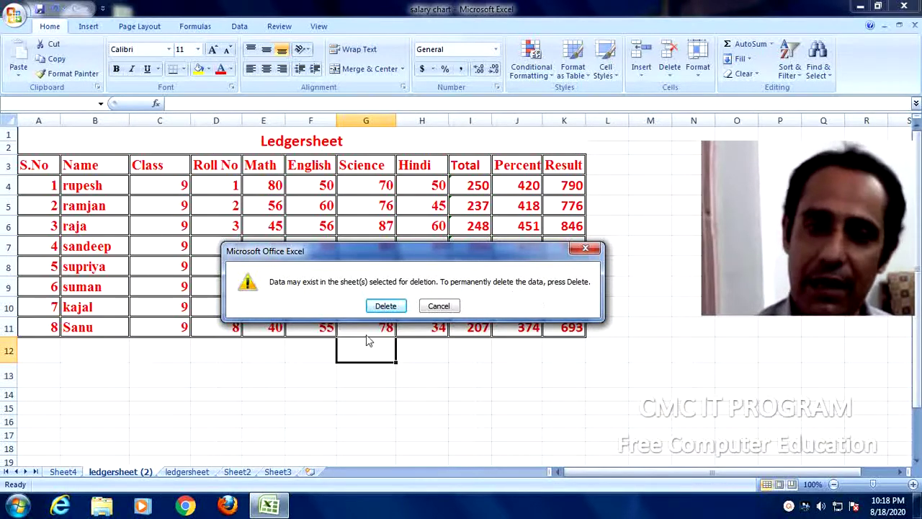
left_click(384, 305)
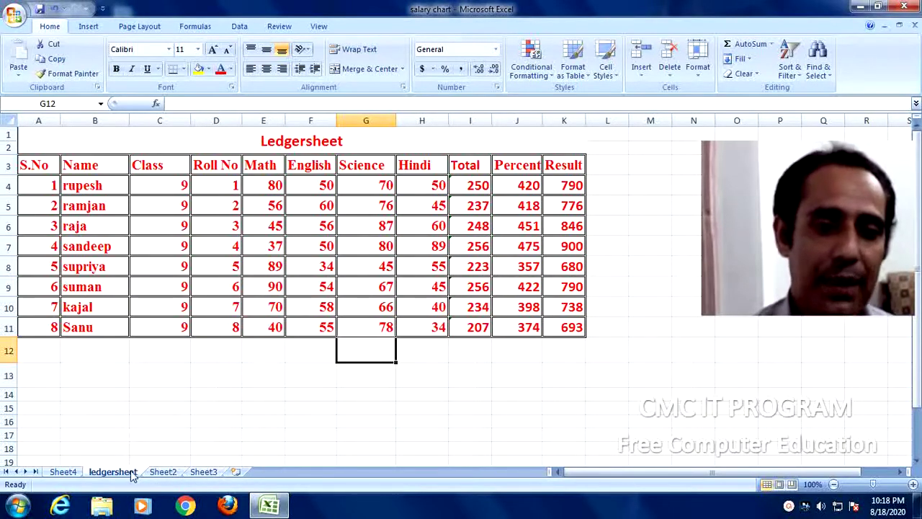
Step: Check the sheet tabs, then delete Sheet4
left_click(163, 471)
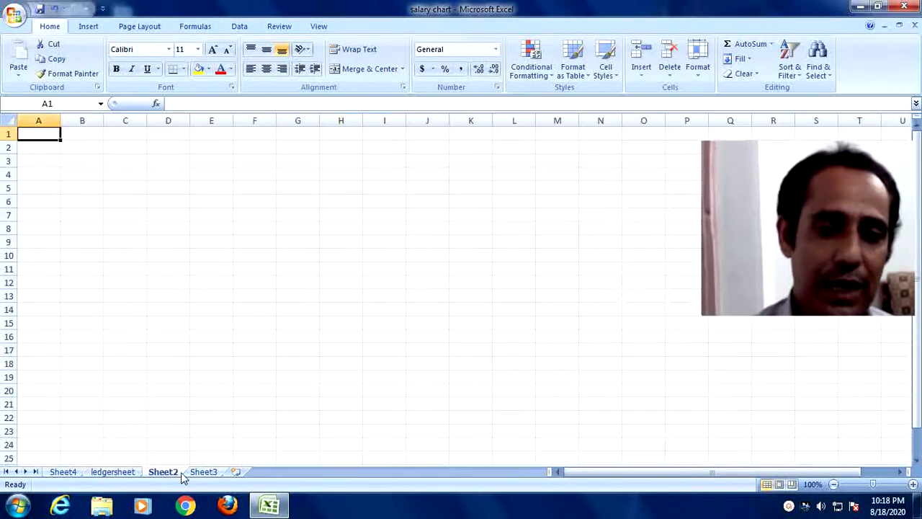
left_click(203, 472)
left_click(63, 471)
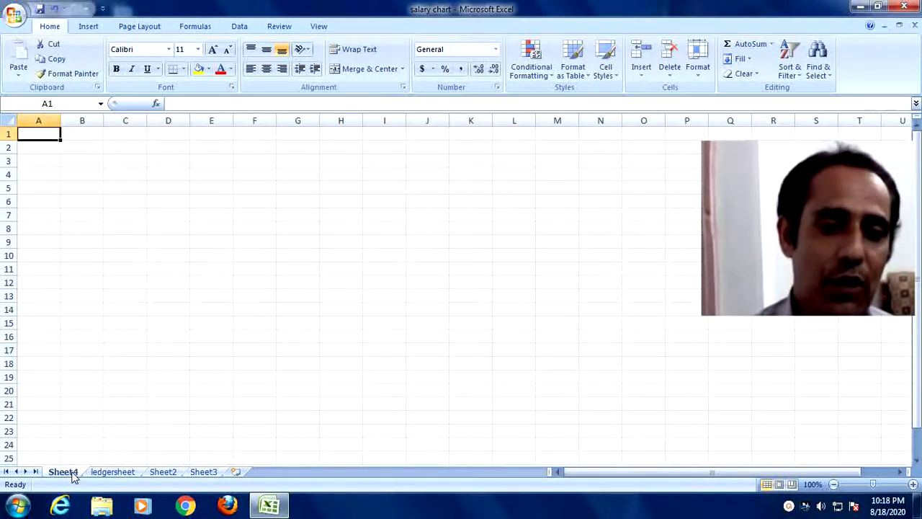
right_click(72, 474)
left_click(128, 343)
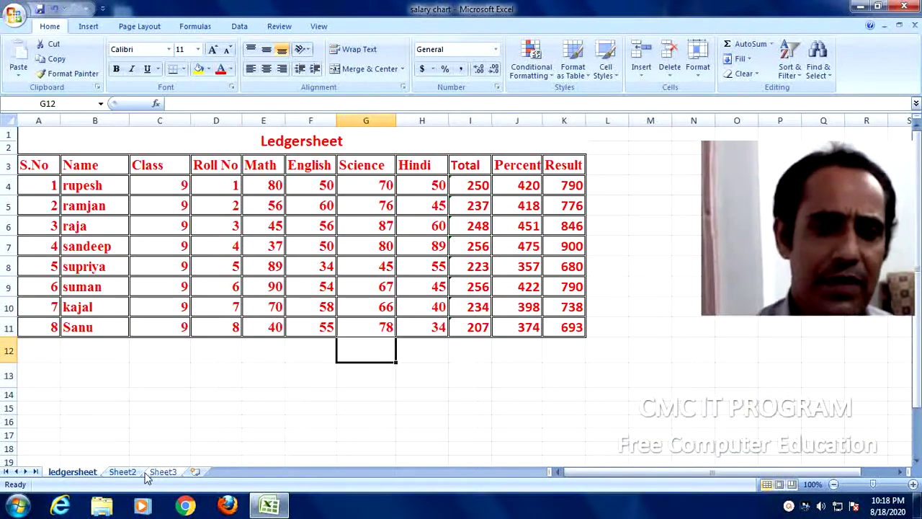
Step: Delete Sheet2 and insert a new blank worksheet, Sheet6
left_click(122, 472)
right_click(121, 476)
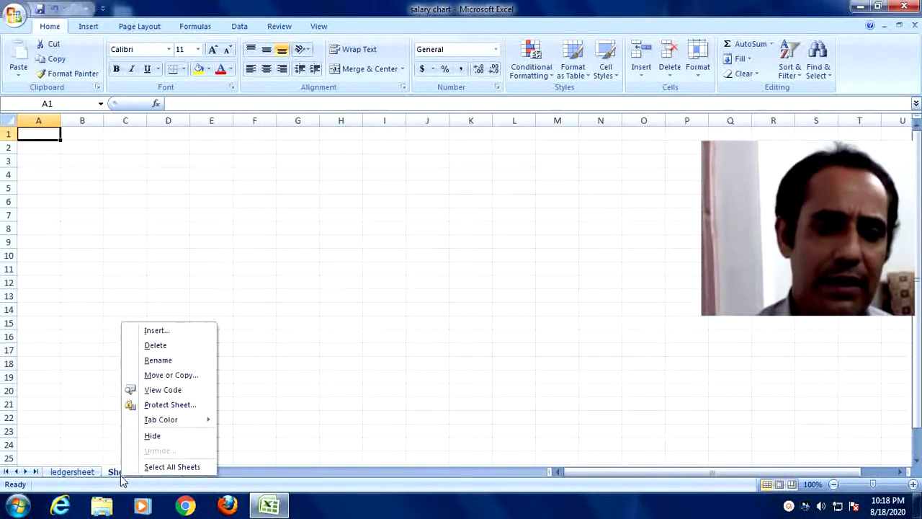
left_click(156, 345)
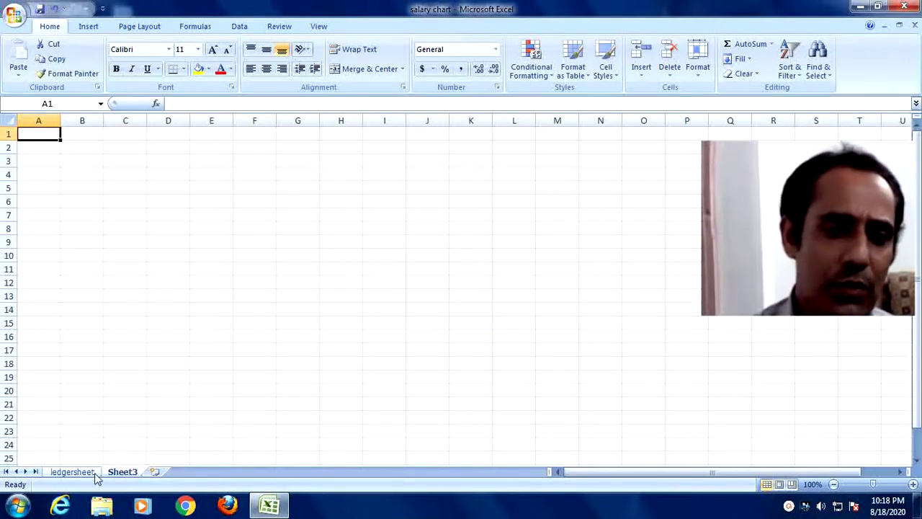
left_click(87, 474)
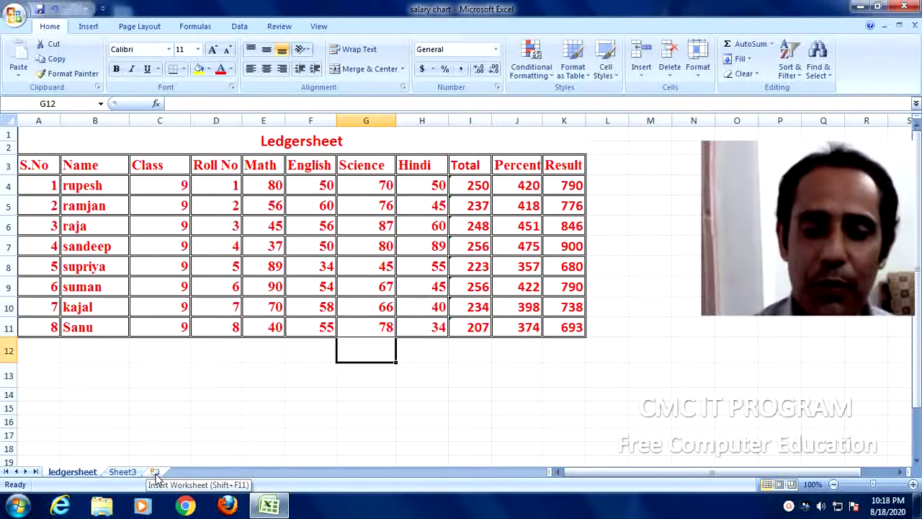
left_click(155, 472)
Step: Set the ledgersheet tab colour to red, then view it from Sheet3 and Sheet6
left_click(84, 474)
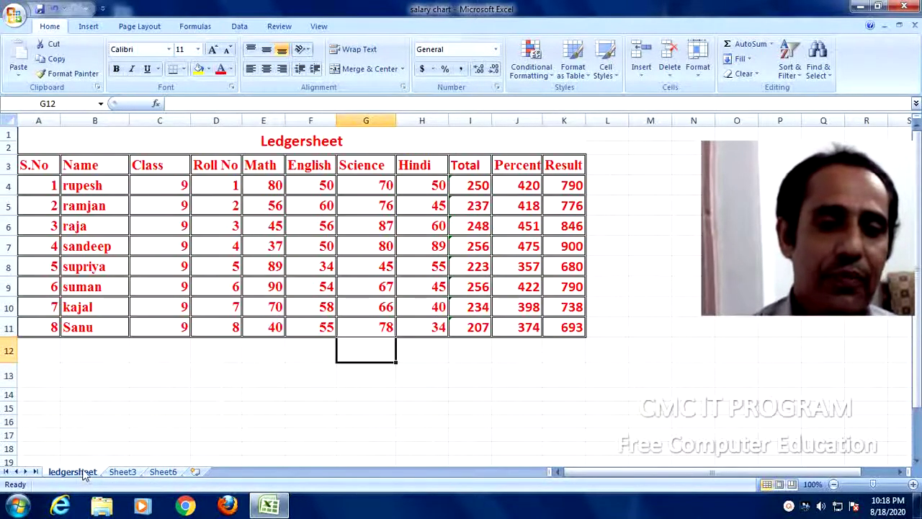
right_click(84, 474)
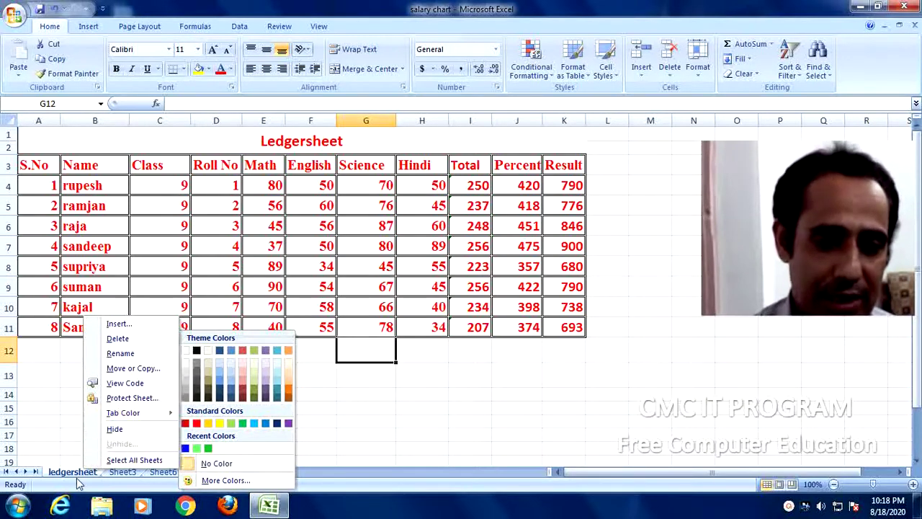
mouse_move(123, 413)
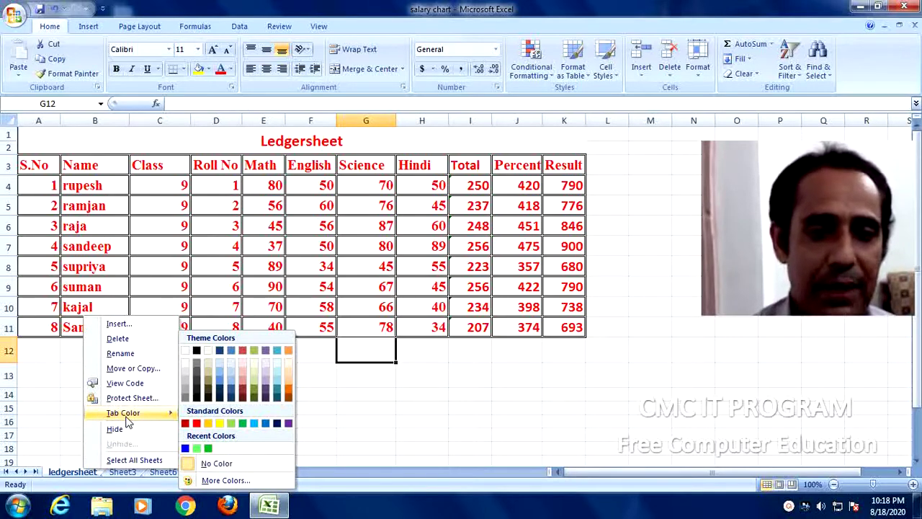
left_click(208, 422)
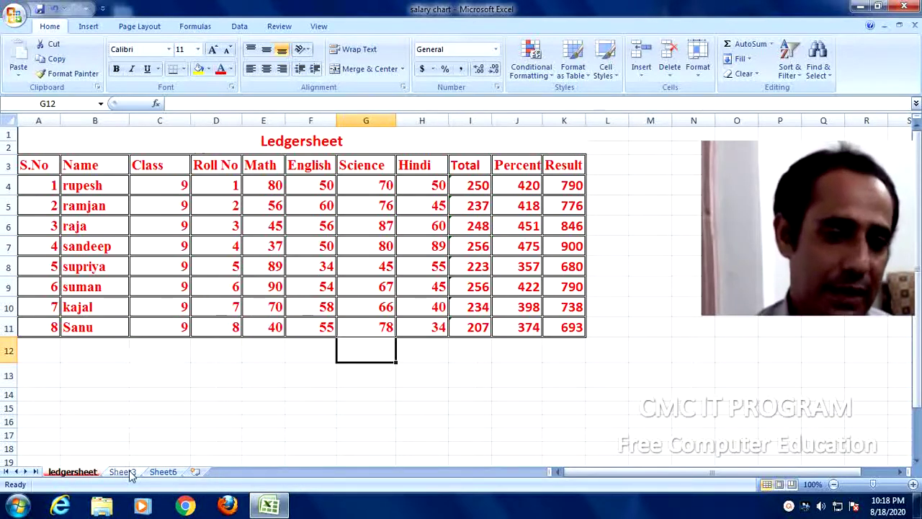
left_click(132, 475)
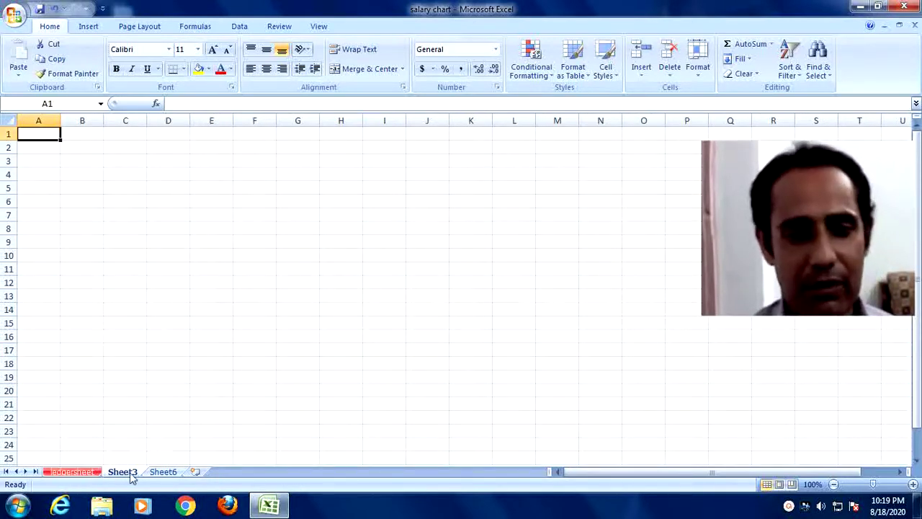
left_click(164, 474)
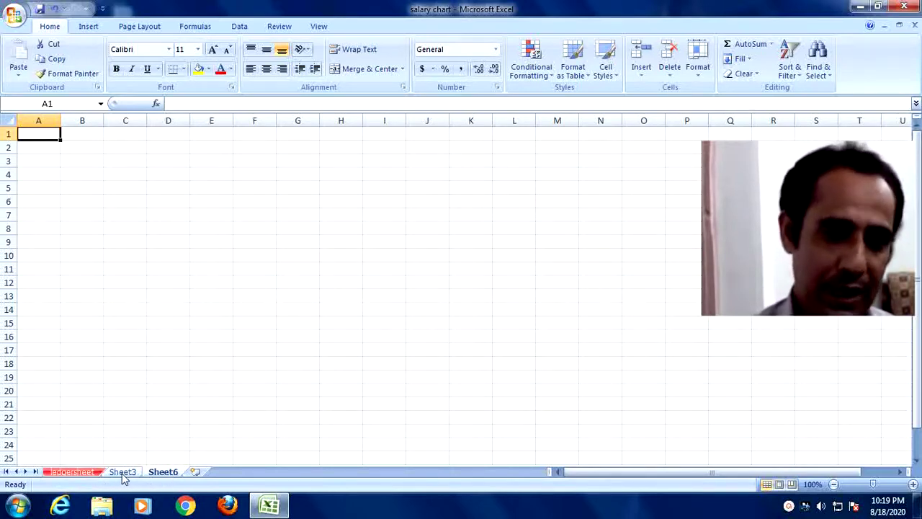
left_click(122, 474)
left_click(93, 474)
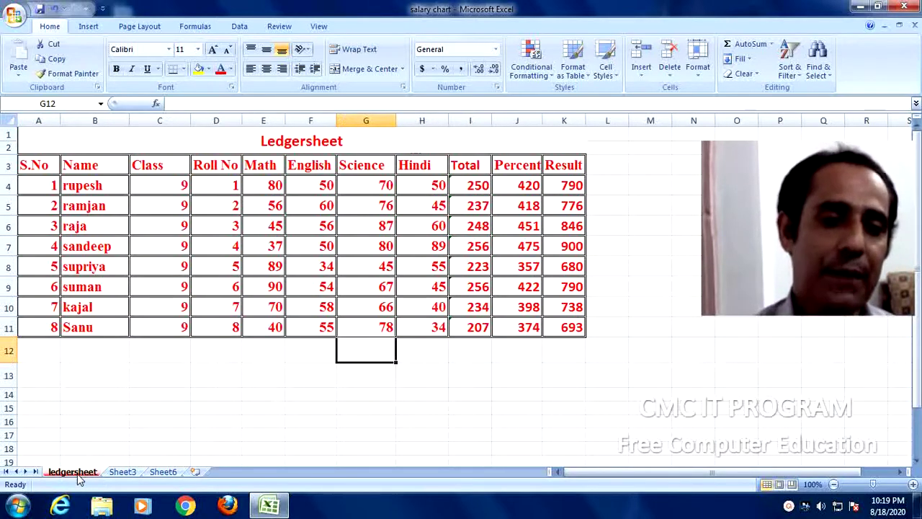
right_click(74, 473)
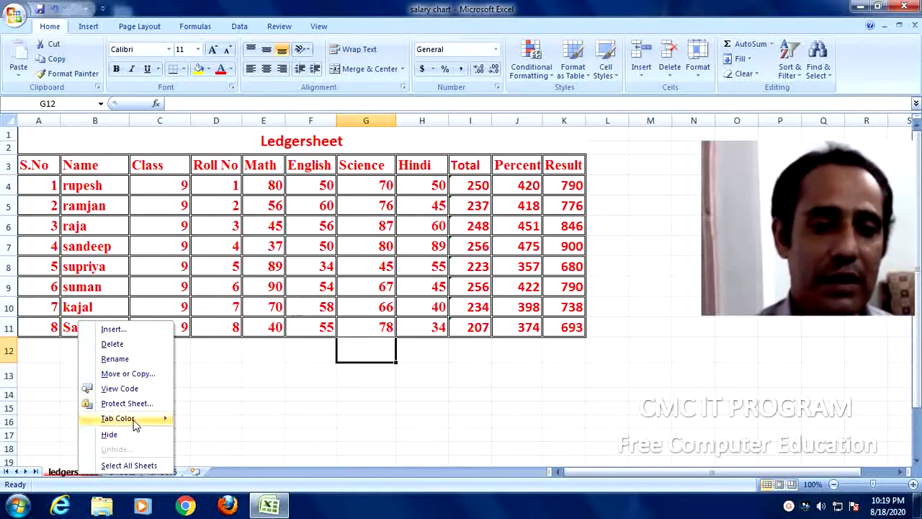
mouse_move(122, 418)
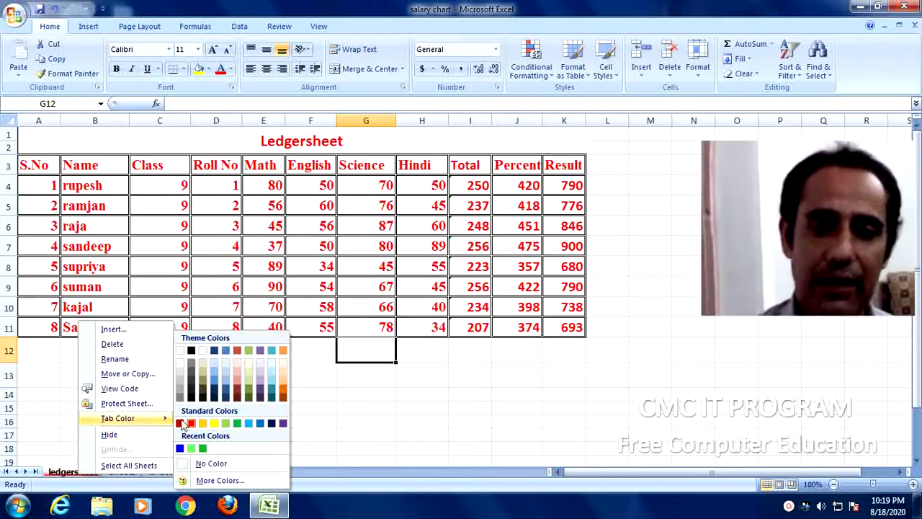
left_click(360, 408)
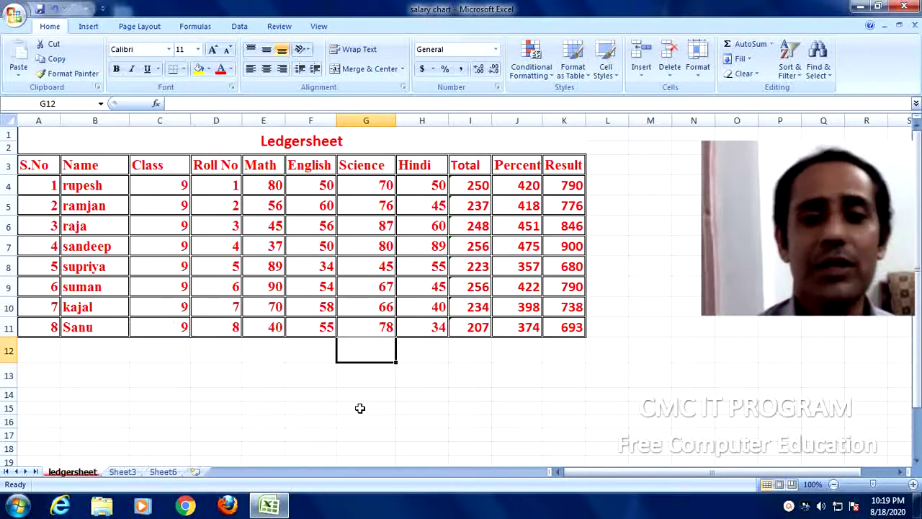
left_click(439, 363)
left_click(469, 352)
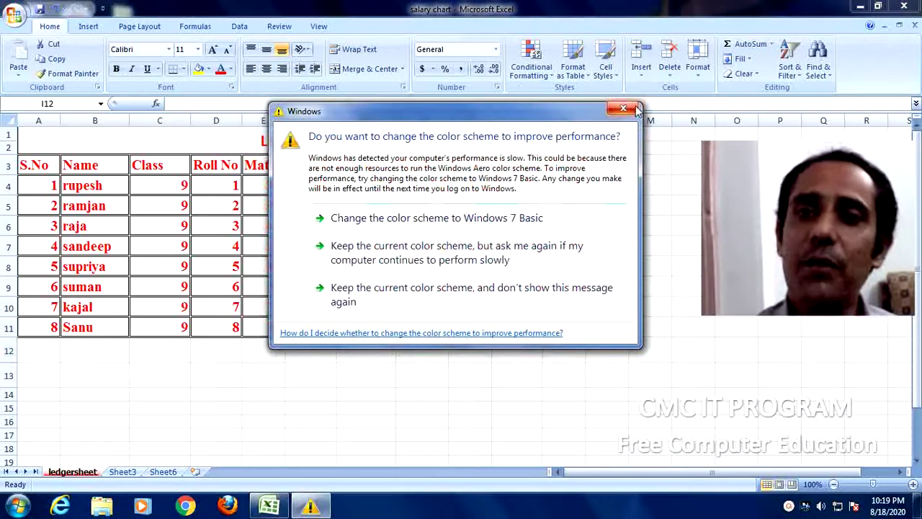
left_click(624, 108)
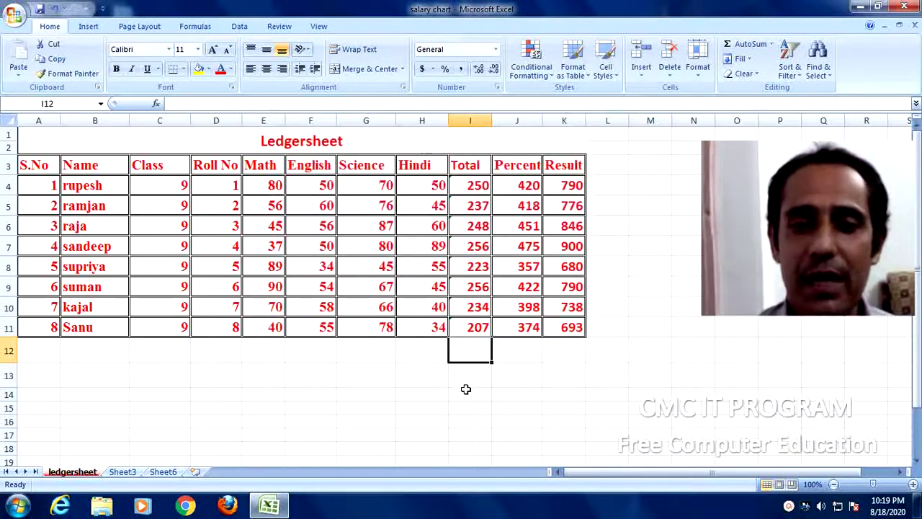